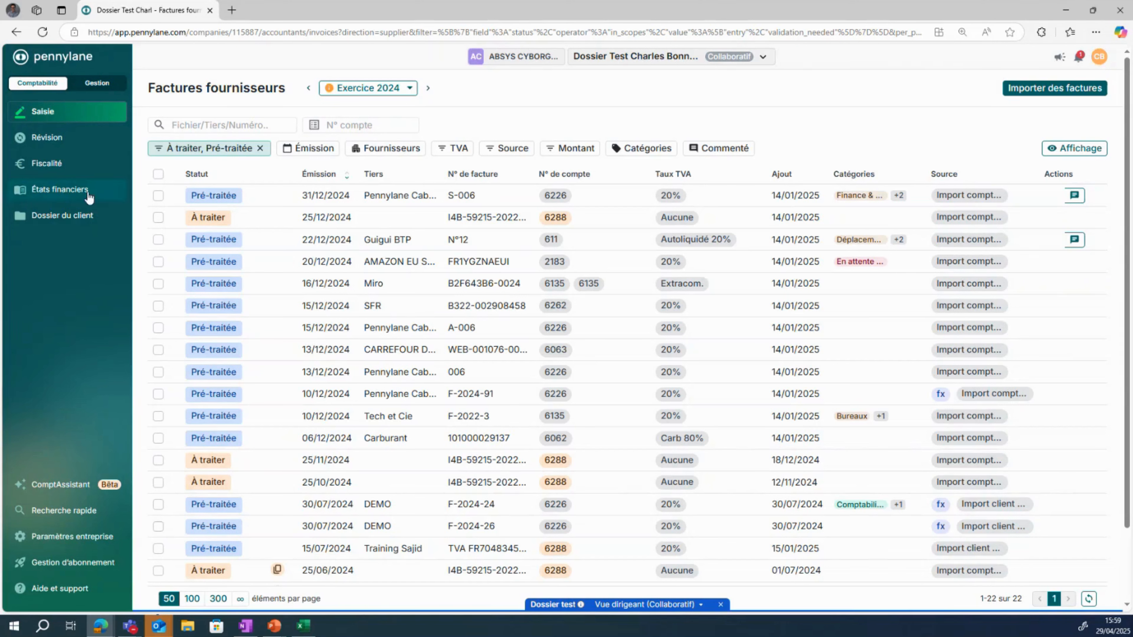
# - View the data-entry sections and the supplier invoice import page, and return to the invoice list without importing a file
pyautogui.click(64, 110)
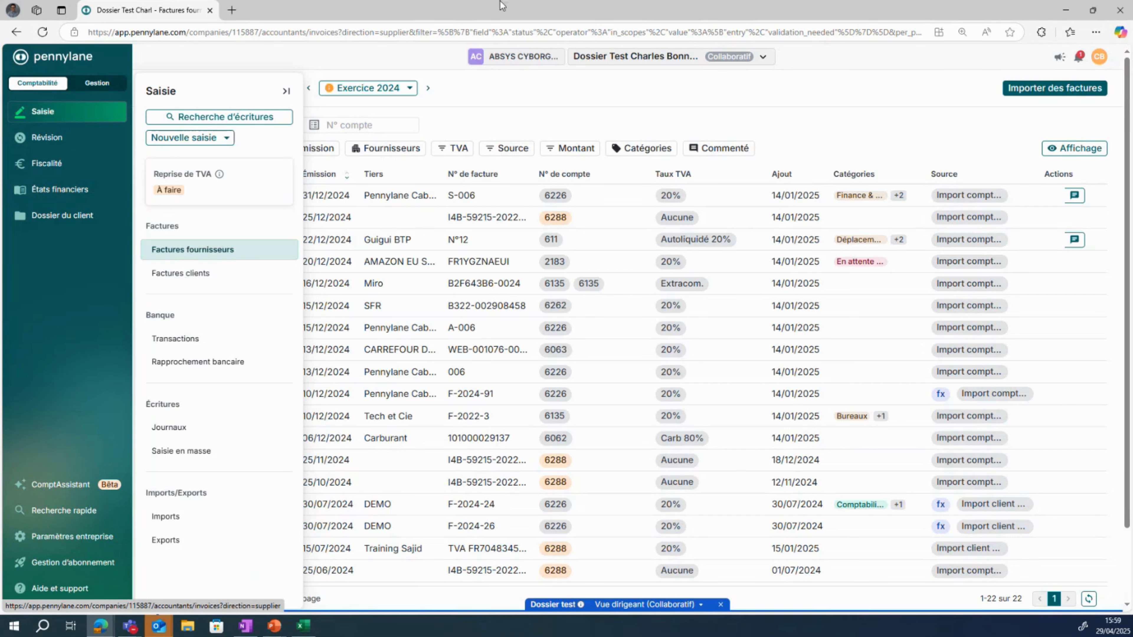
pyautogui.click(1041, 89)
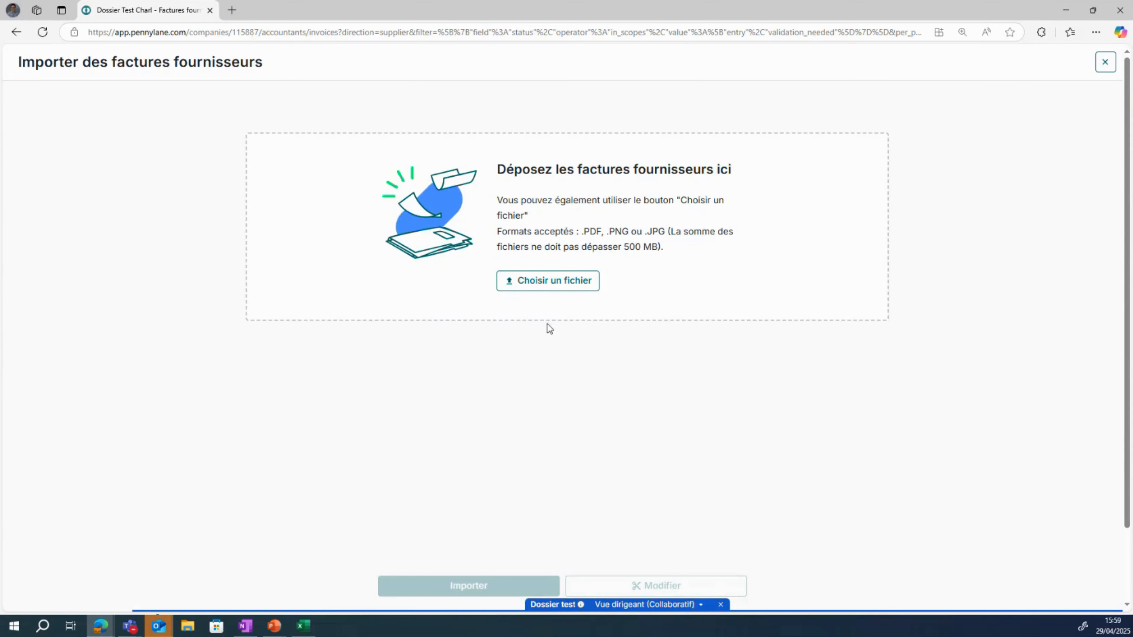
pyautogui.click(1105, 65)
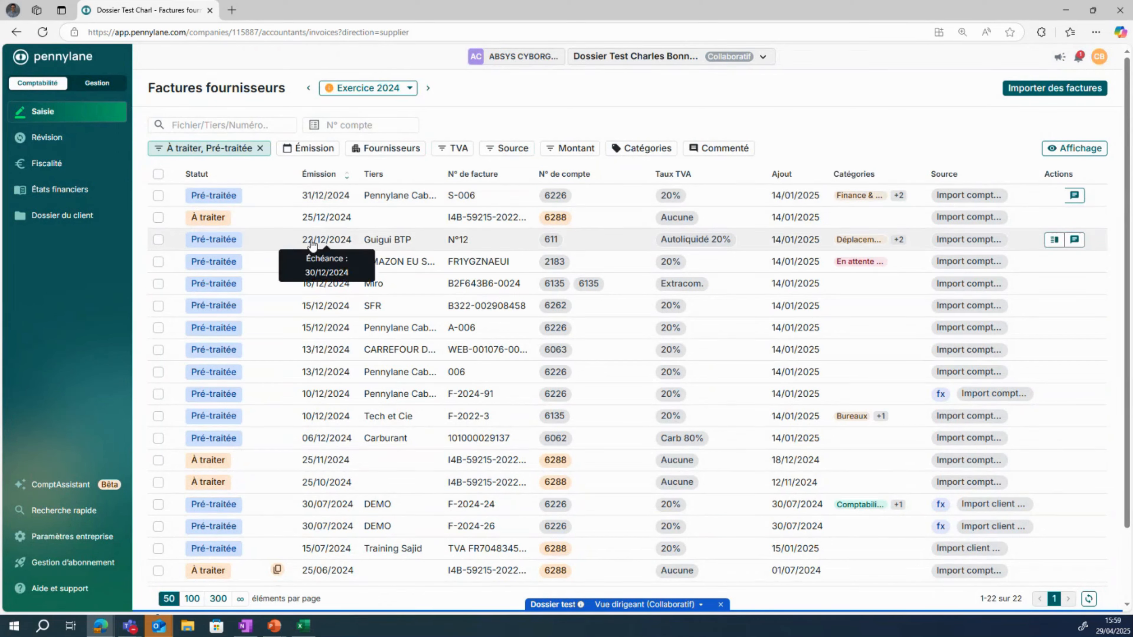
# - Open the SFR supplier invoice dated 15/12/2024, and add a second allocation line and remove it again
pyautogui.click(372, 306)
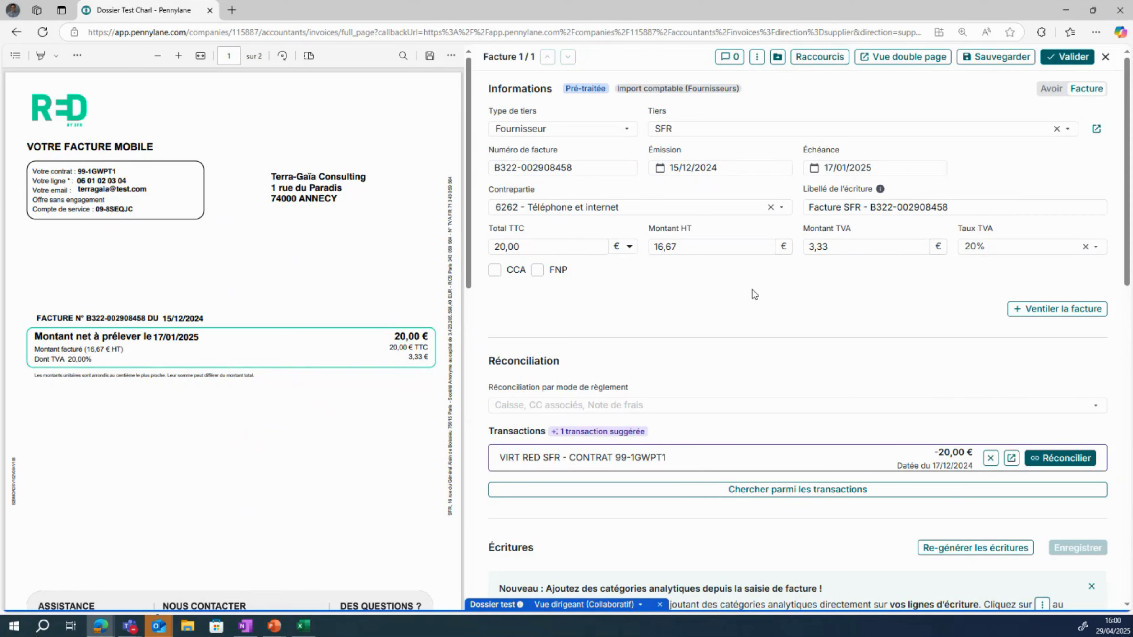
pyautogui.click(1033, 308)
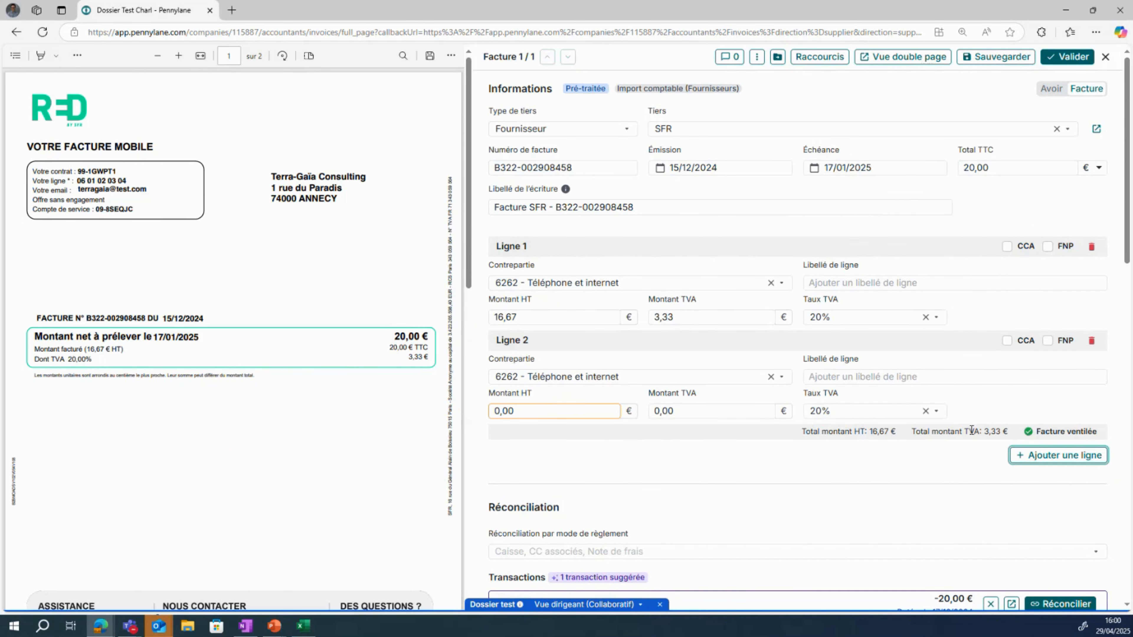
pyautogui.click(1091, 340)
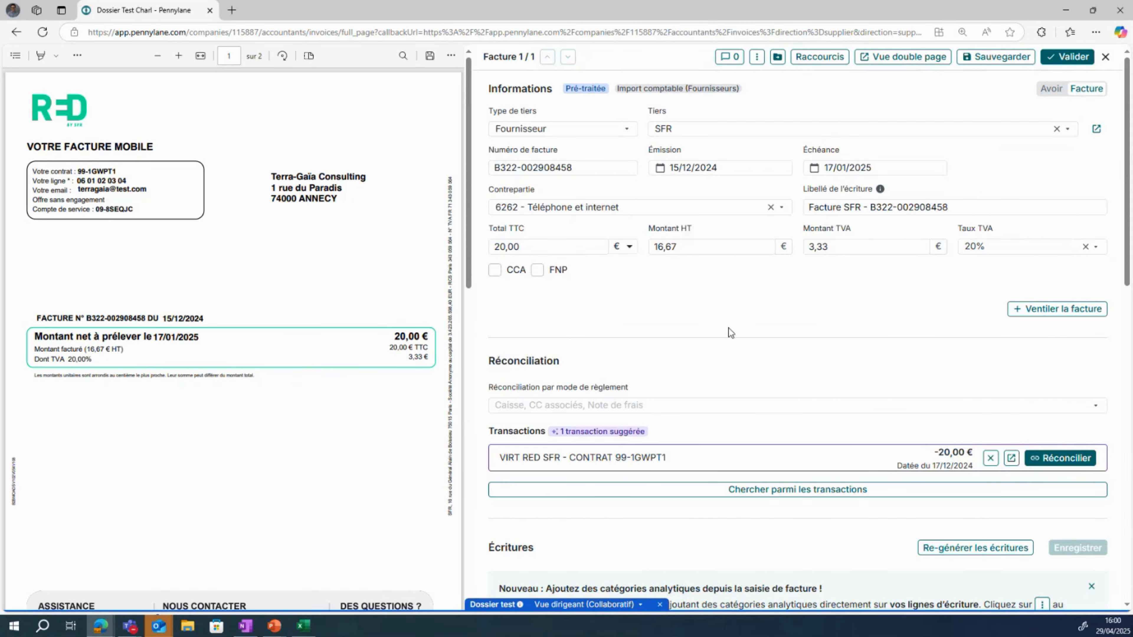
# - Enable the CCA option on the SFR invoice to view its date fields, and disable it again
pyautogui.click(494, 272)
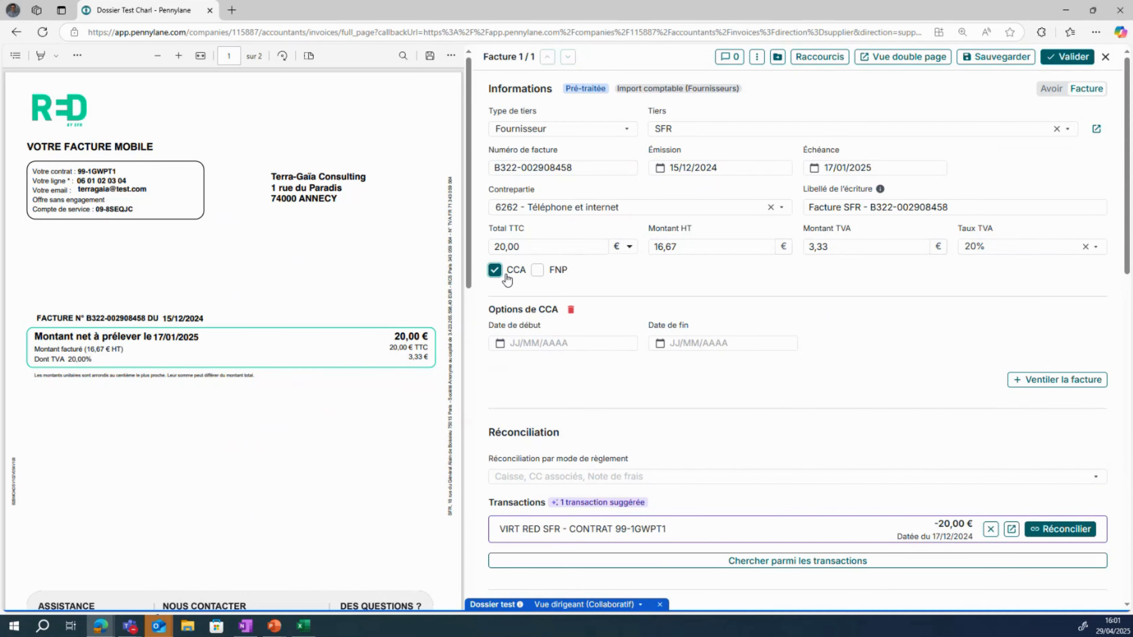
pyautogui.click(579, 347)
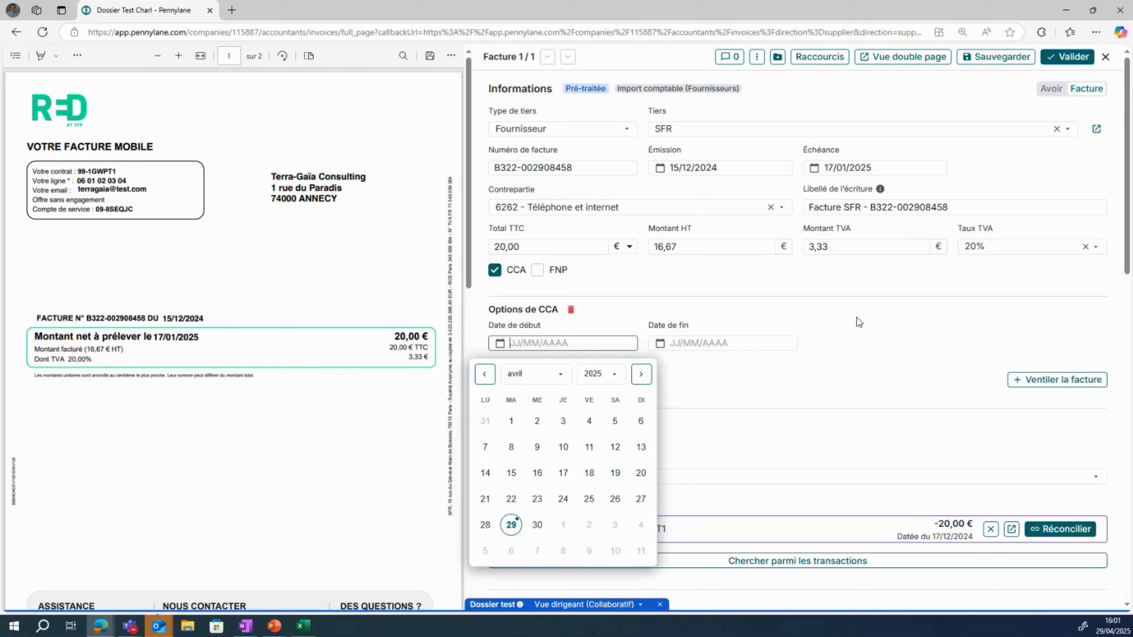
pyautogui.click(888, 316)
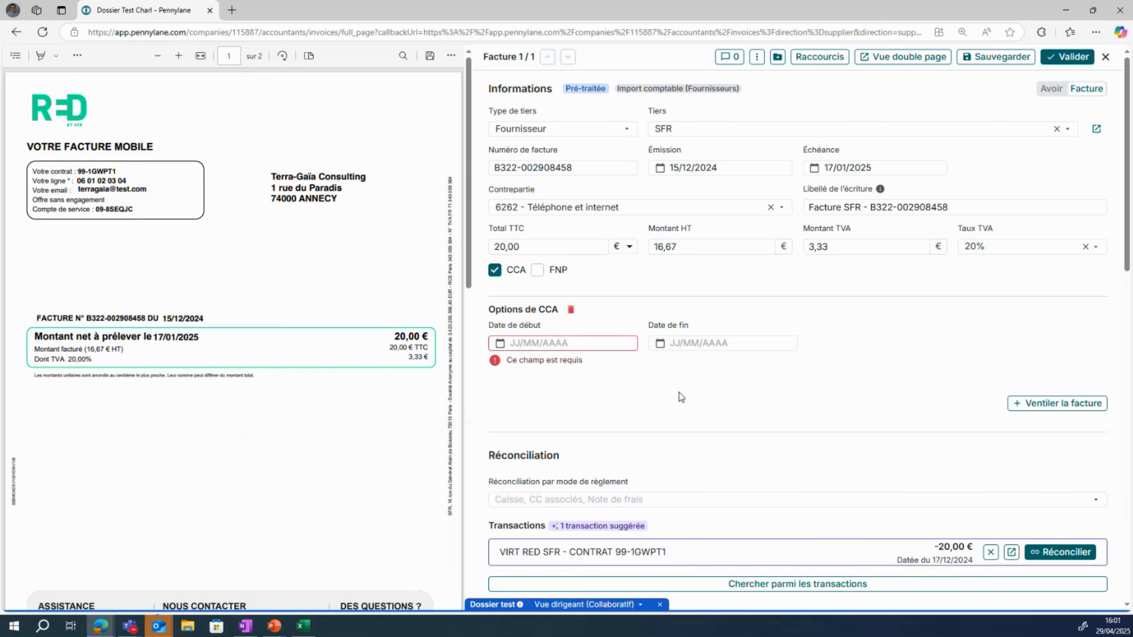
pyautogui.click(495, 270)
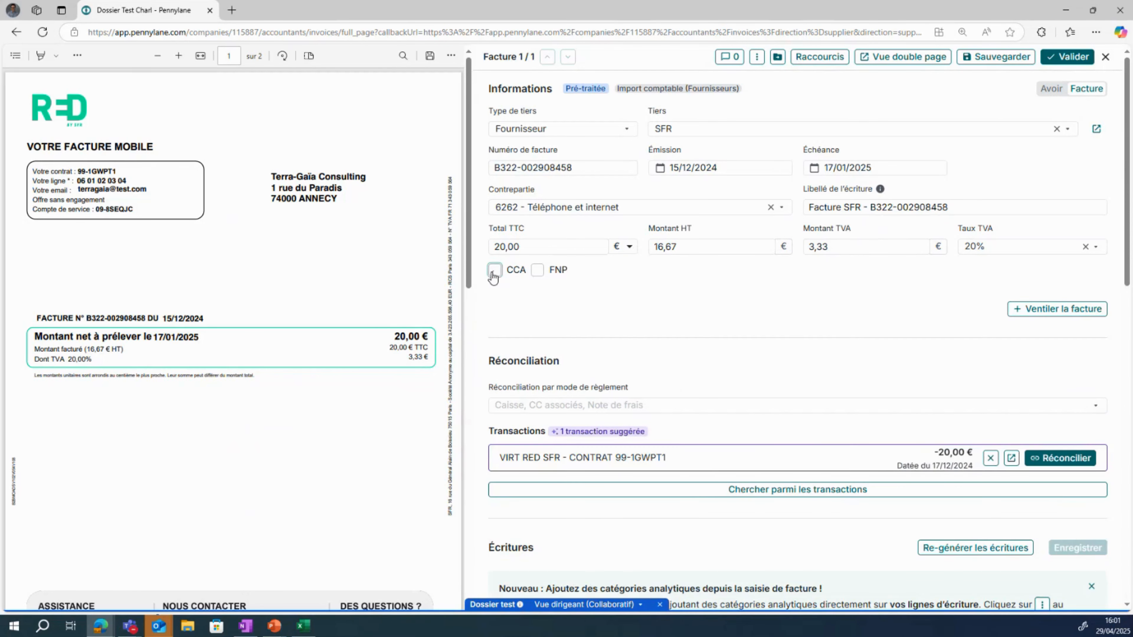
# - Add the Commerciale and Marketing analytic categories to the SFR invoice
pyautogui.scroll(-2, 586, 353)
pyautogui.scroll(-2, 587, 352)
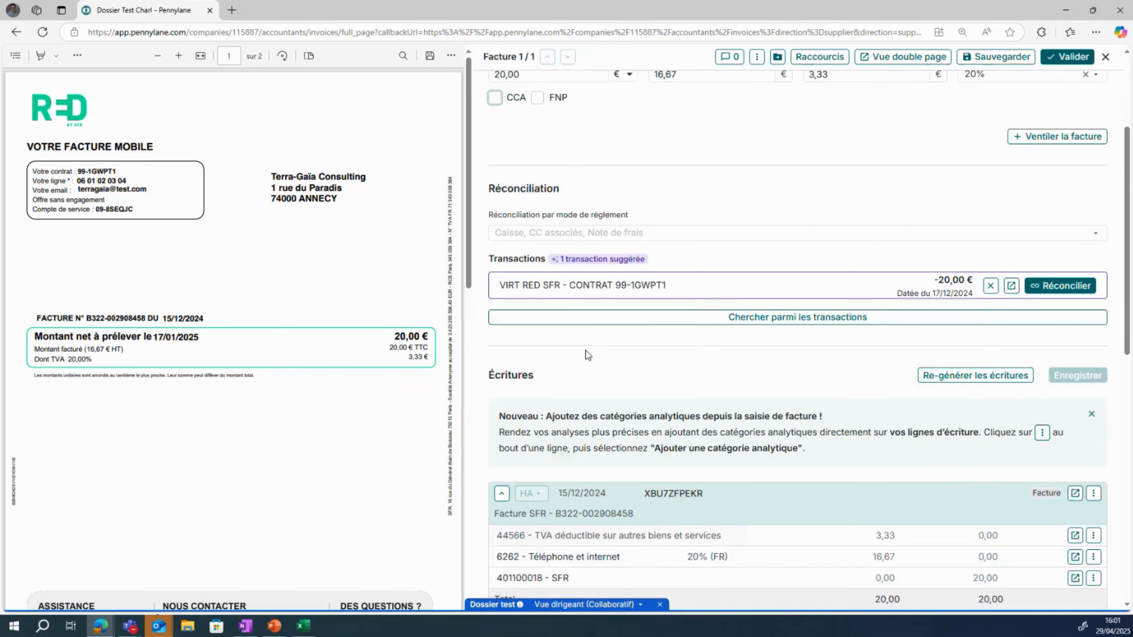
pyautogui.scroll(-3, 499, 349)
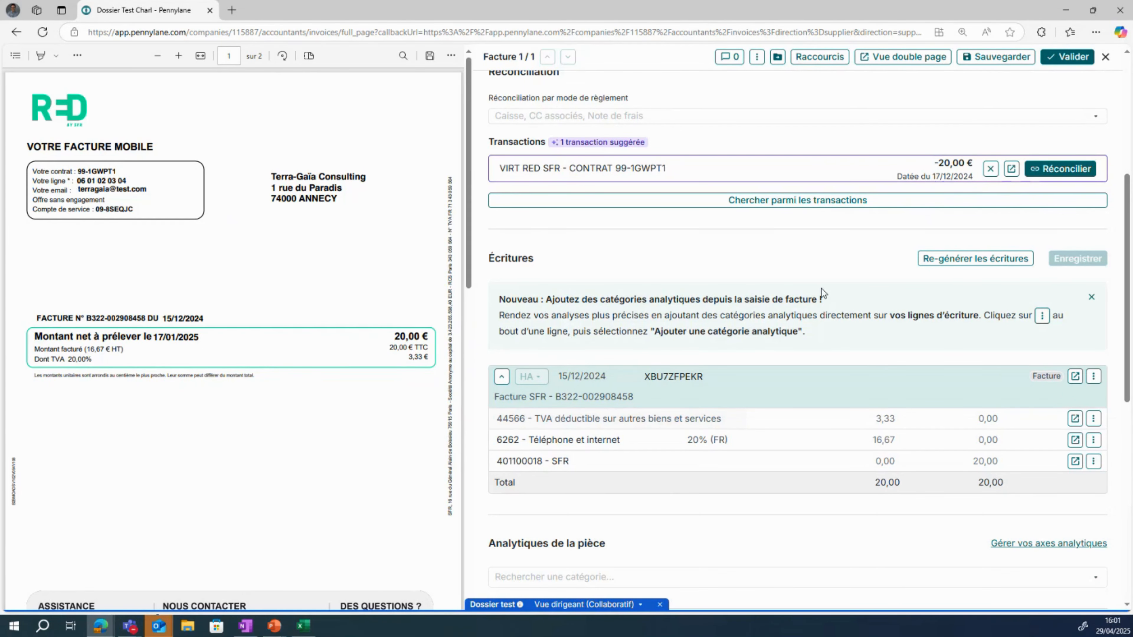
pyautogui.scroll(-2, 821, 288)
pyautogui.scroll(-2, 821, 288)
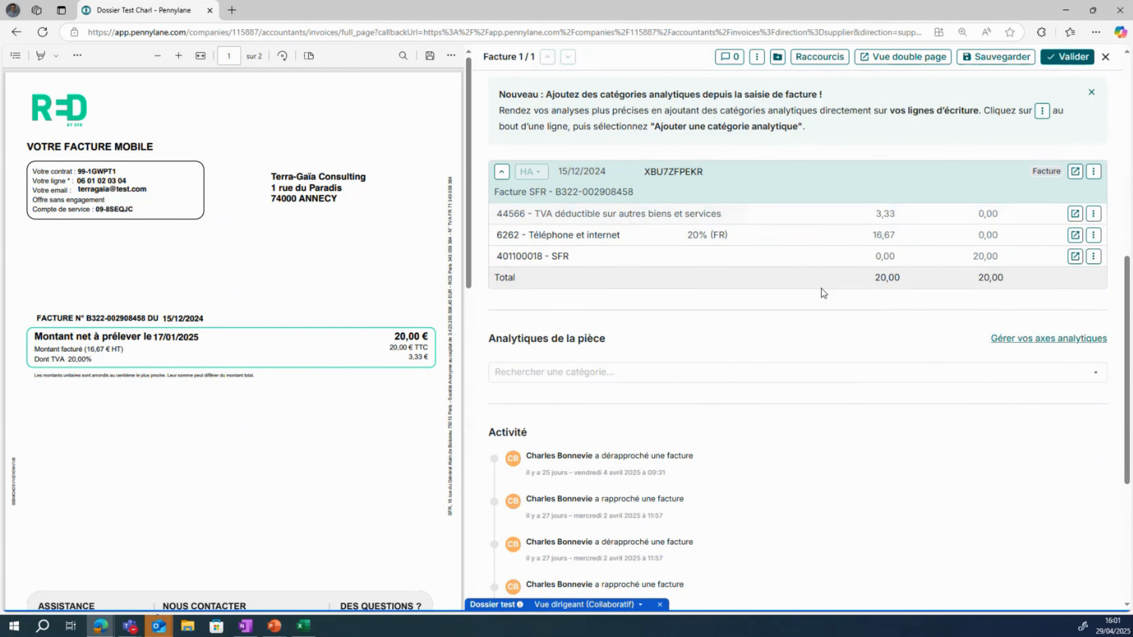
pyautogui.click(545, 372)
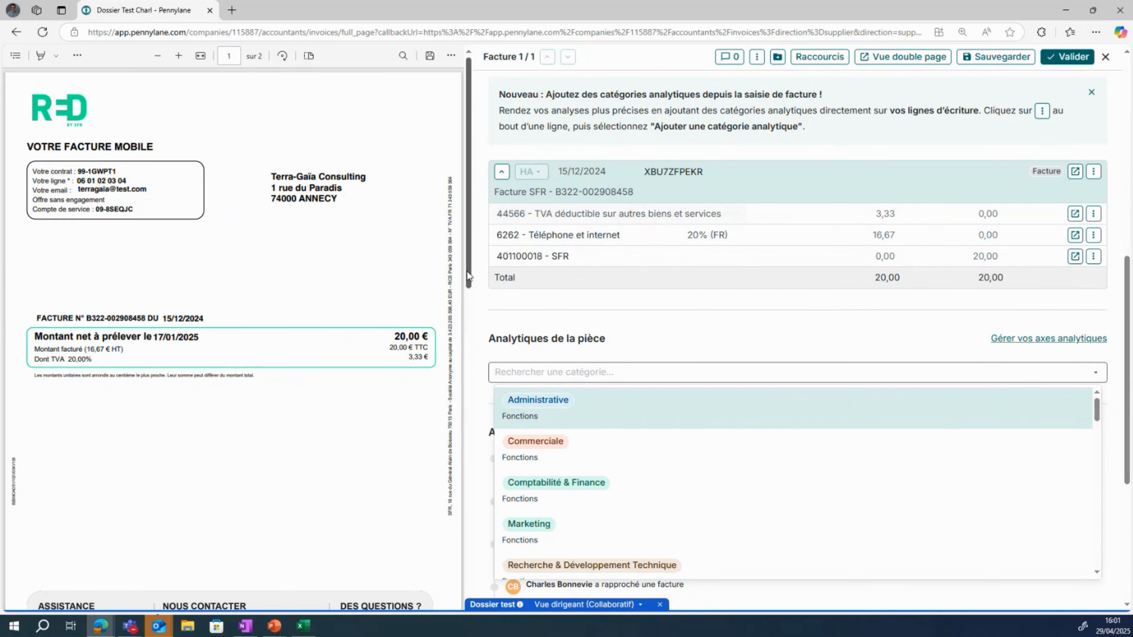
pyautogui.click(579, 460)
pyautogui.click(728, 380)
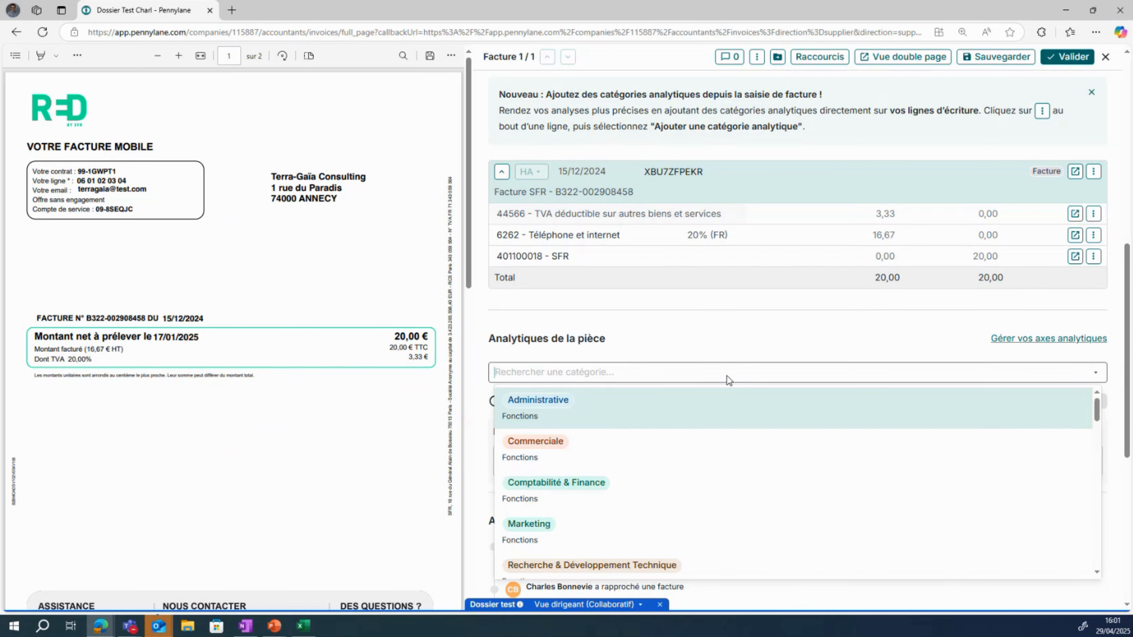
pyautogui.click(578, 540)
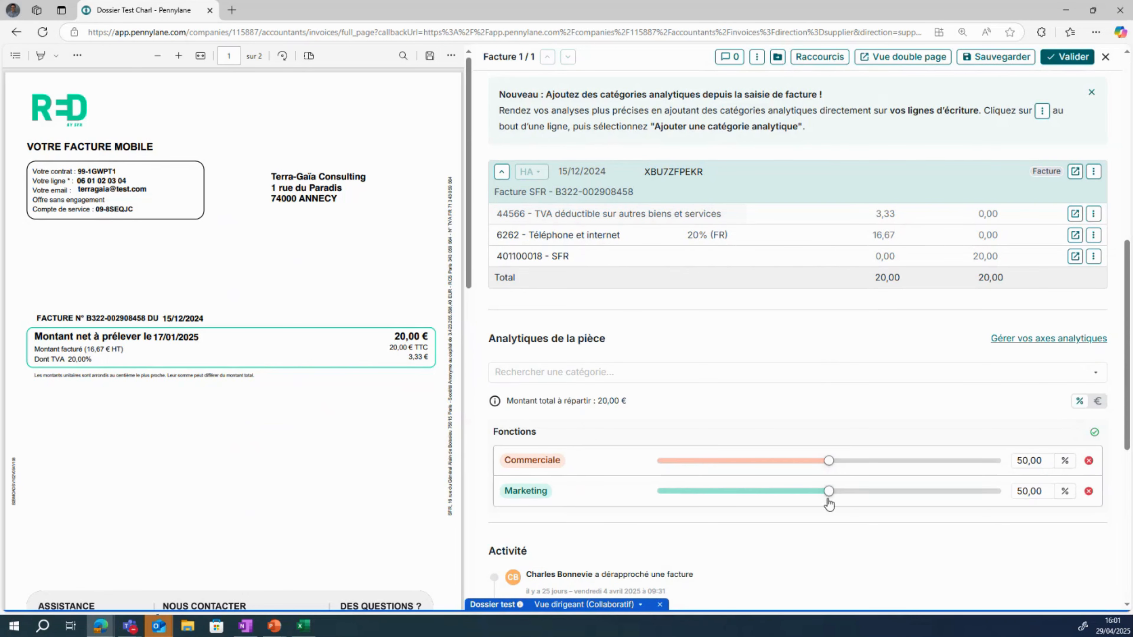
# - Set the analytic split to 24% Marketing and 76% Commerciale, and close the invoice without saving it
pyautogui.moveTo(828, 495); pyautogui.dragTo(741, 499)
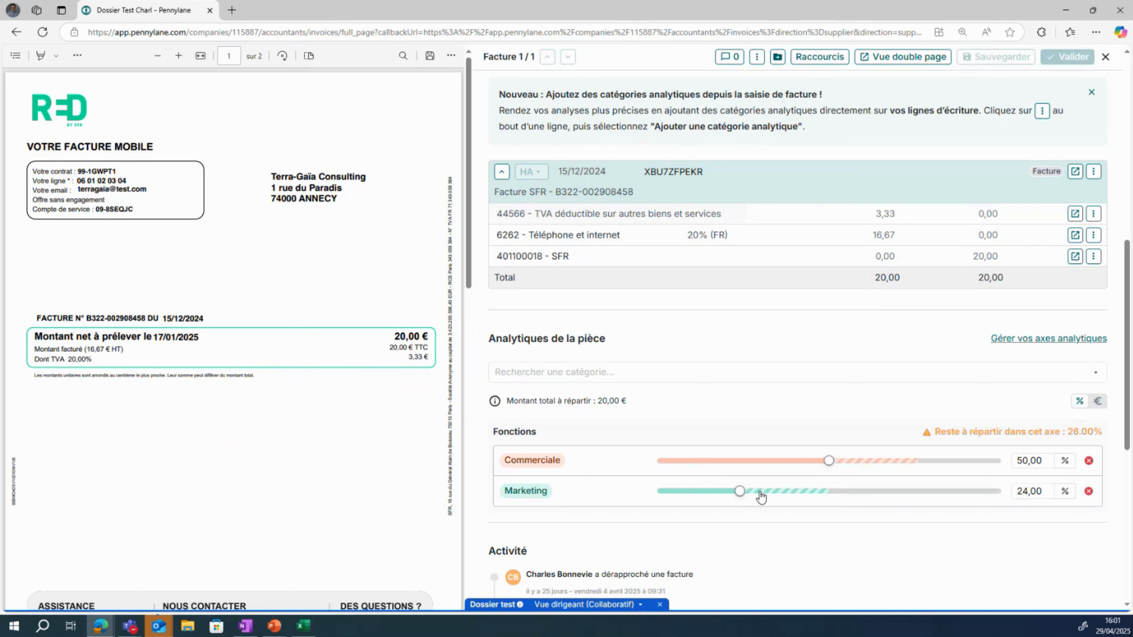
pyautogui.moveTo(828, 461); pyautogui.dragTo(946, 471)
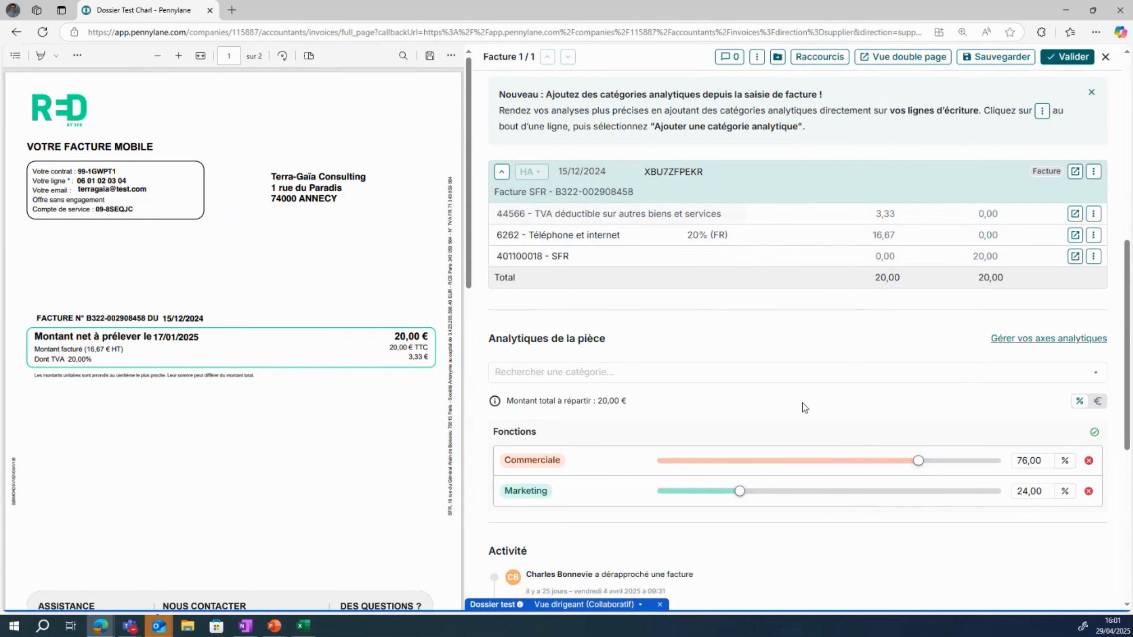
pyautogui.scroll(-2, 802, 403)
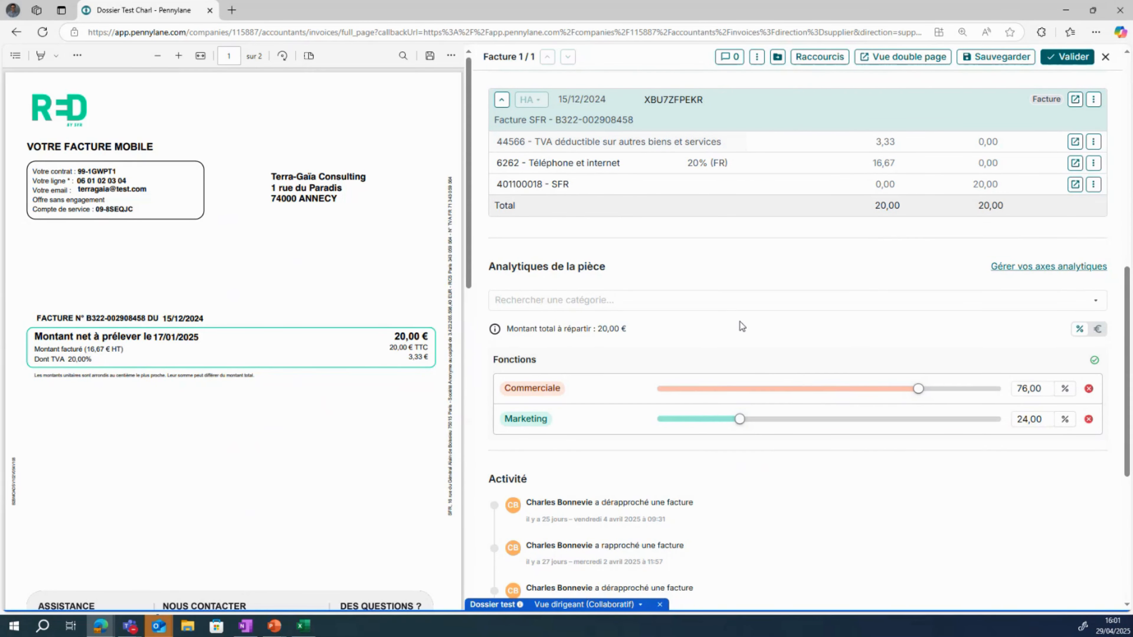
pyautogui.scroll(10, 740, 321)
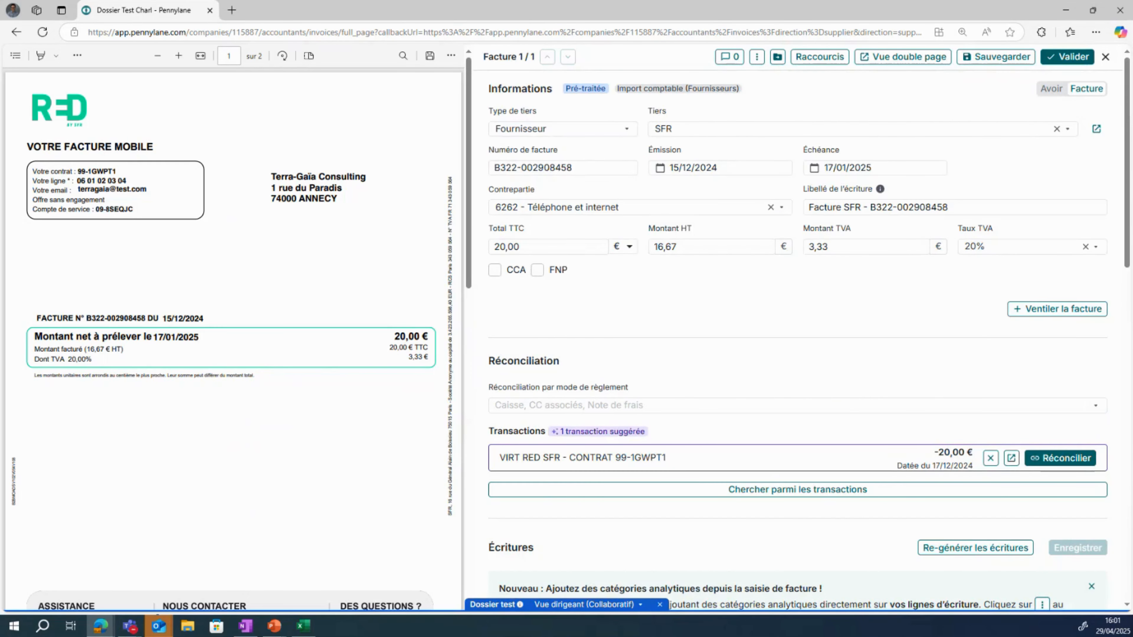
pyautogui.click(1105, 58)
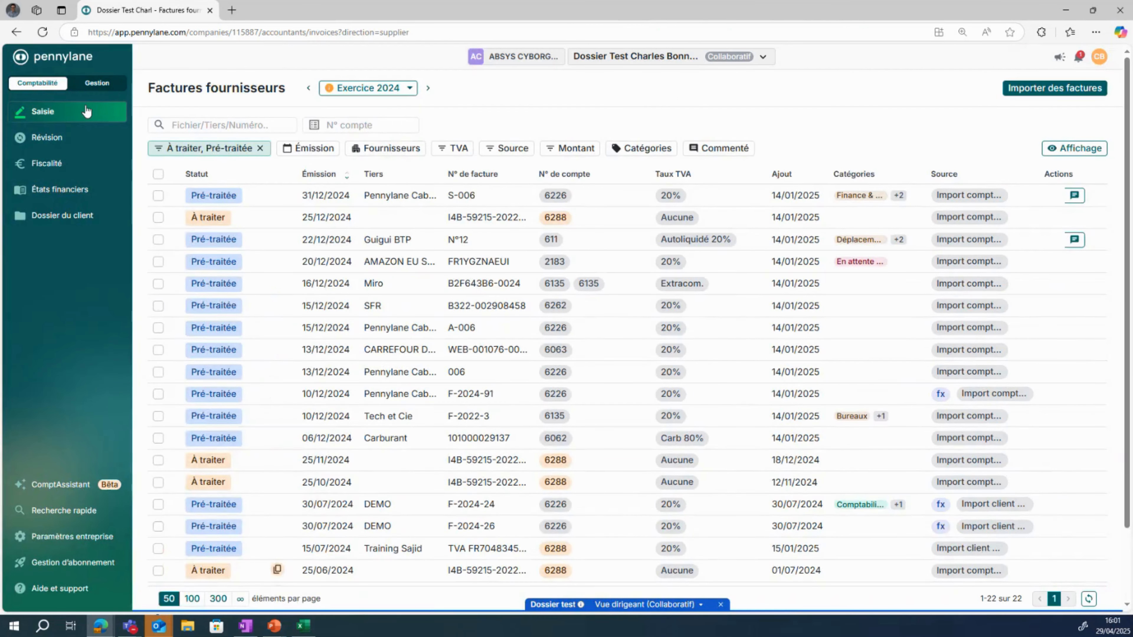
# - Open the list of bank transactions from the data-entry sections
pyautogui.moveTo(86, 111)
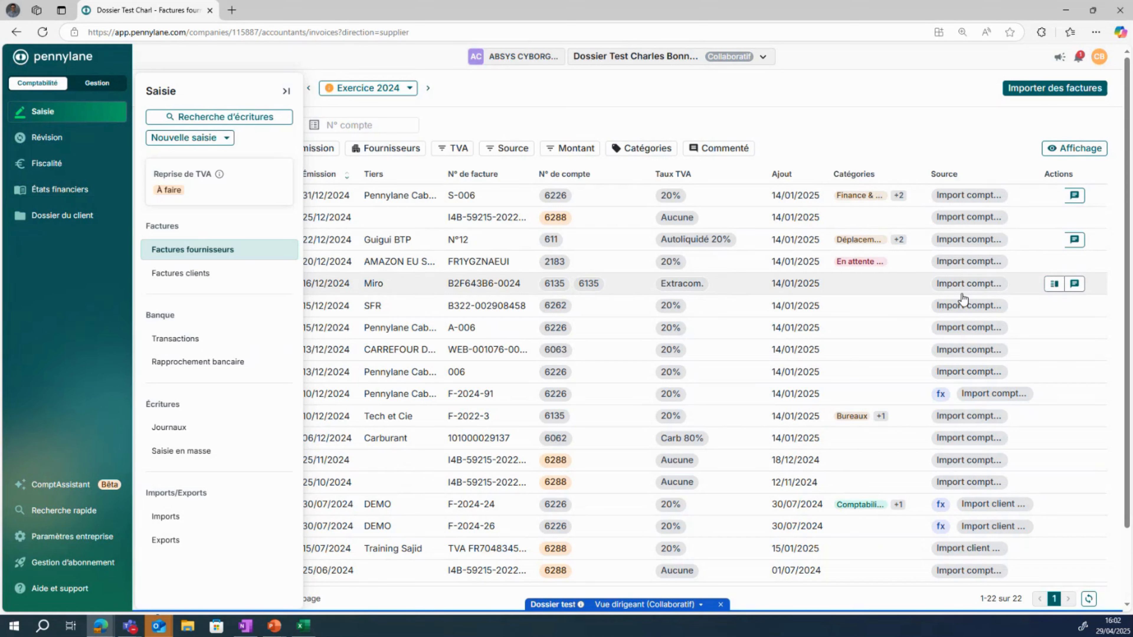
pyautogui.moveTo(901, 251)
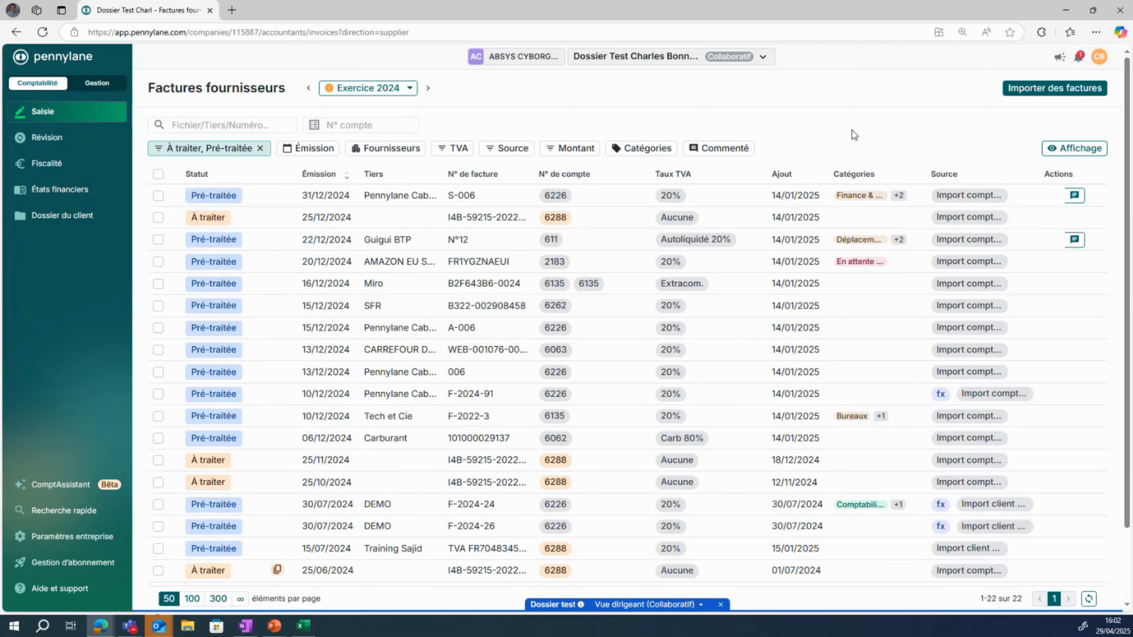
pyautogui.moveTo(75, 111)
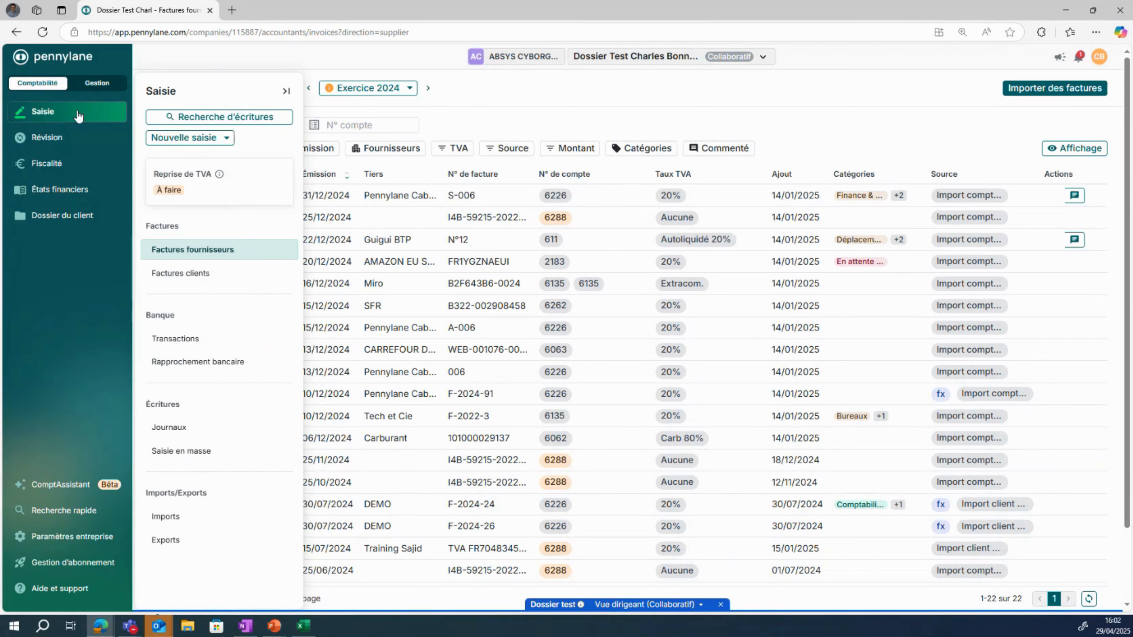
pyautogui.click(176, 339)
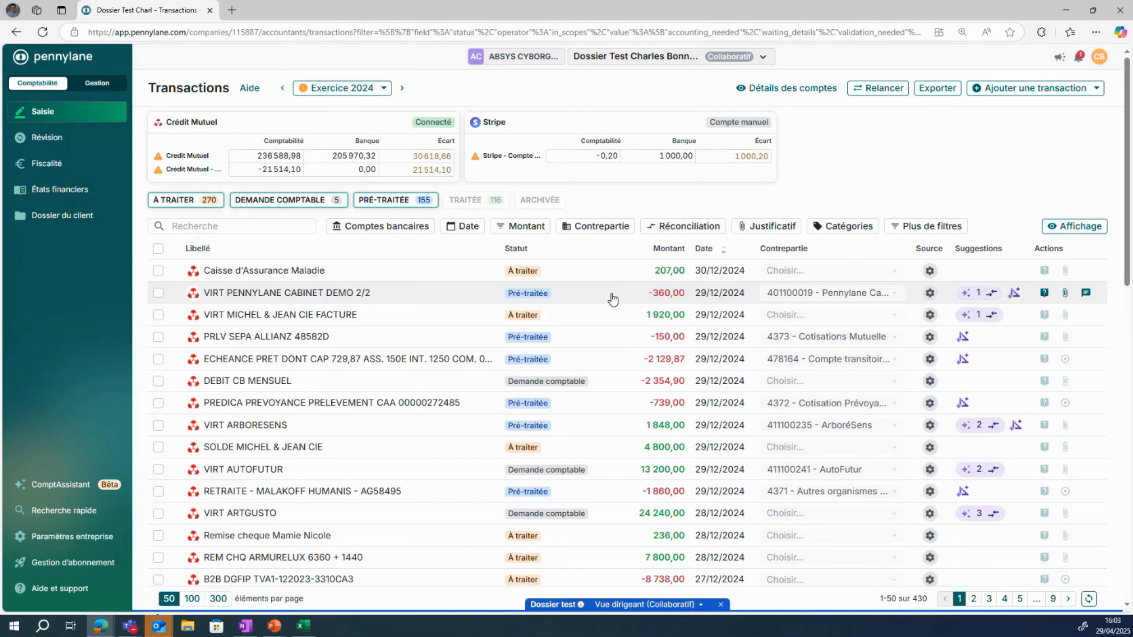
# - Select the PREDICA PREVOYANCE and VIRT ARBORESENS transactions together, and clear the selection
pyautogui.moveTo(964, 338)
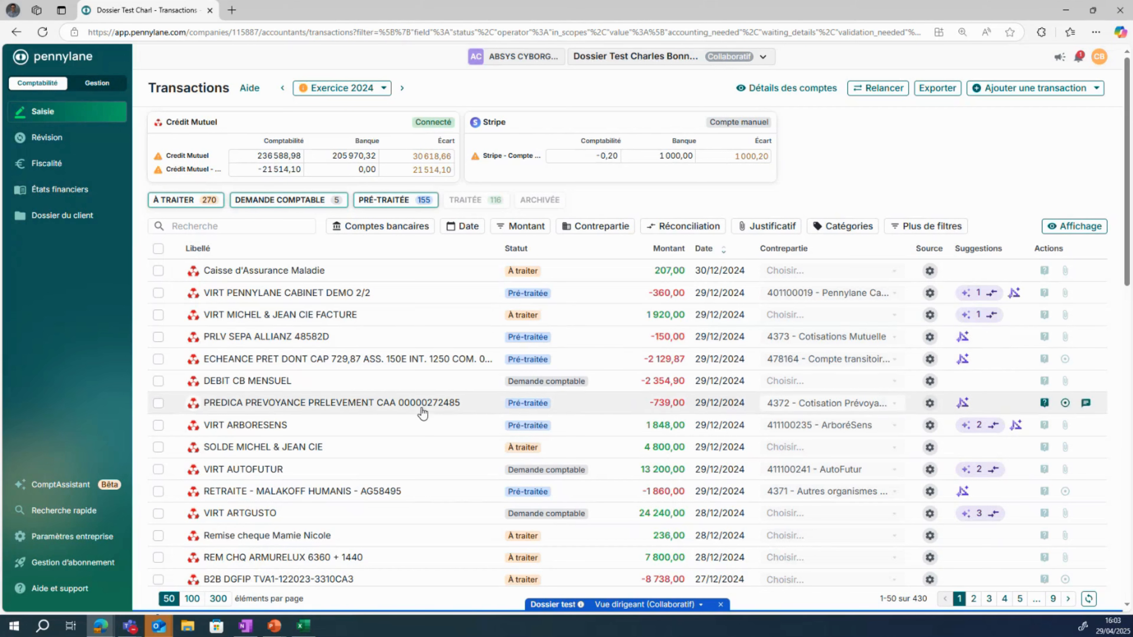
pyautogui.moveTo(958, 436)
pyautogui.moveTo(964, 403)
pyautogui.click(159, 403)
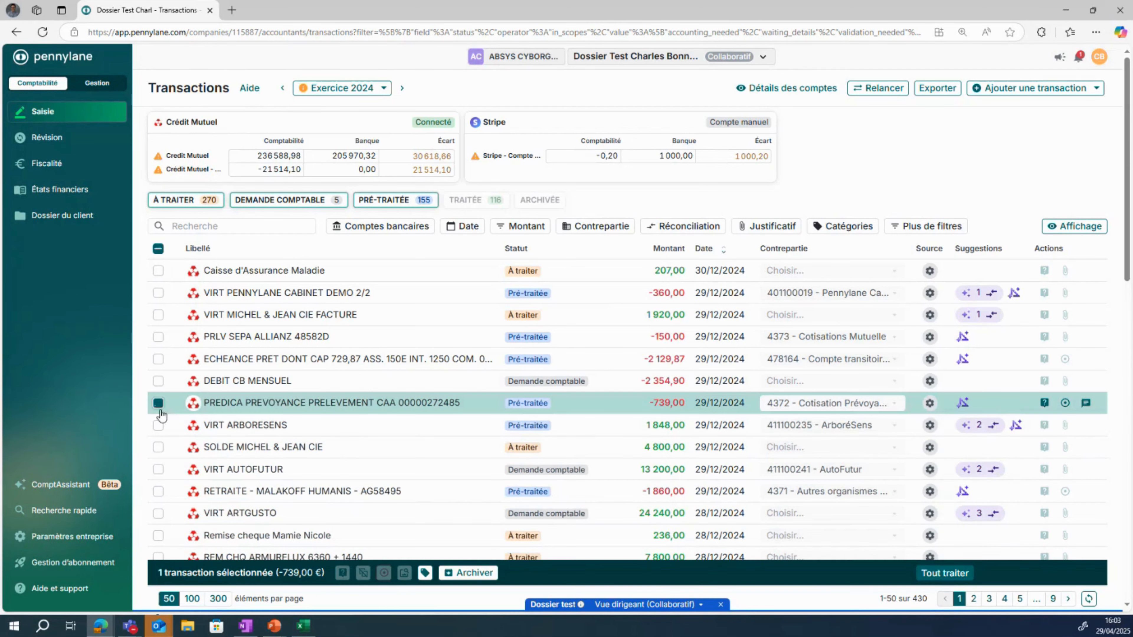
pyautogui.click(159, 427)
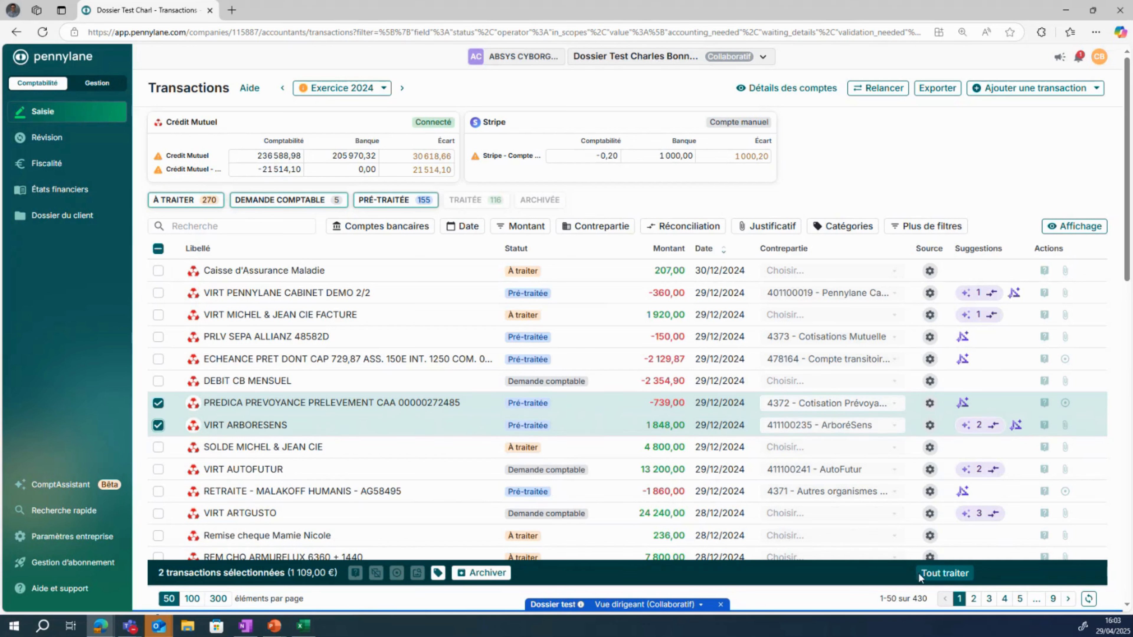
pyautogui.click(160, 250)
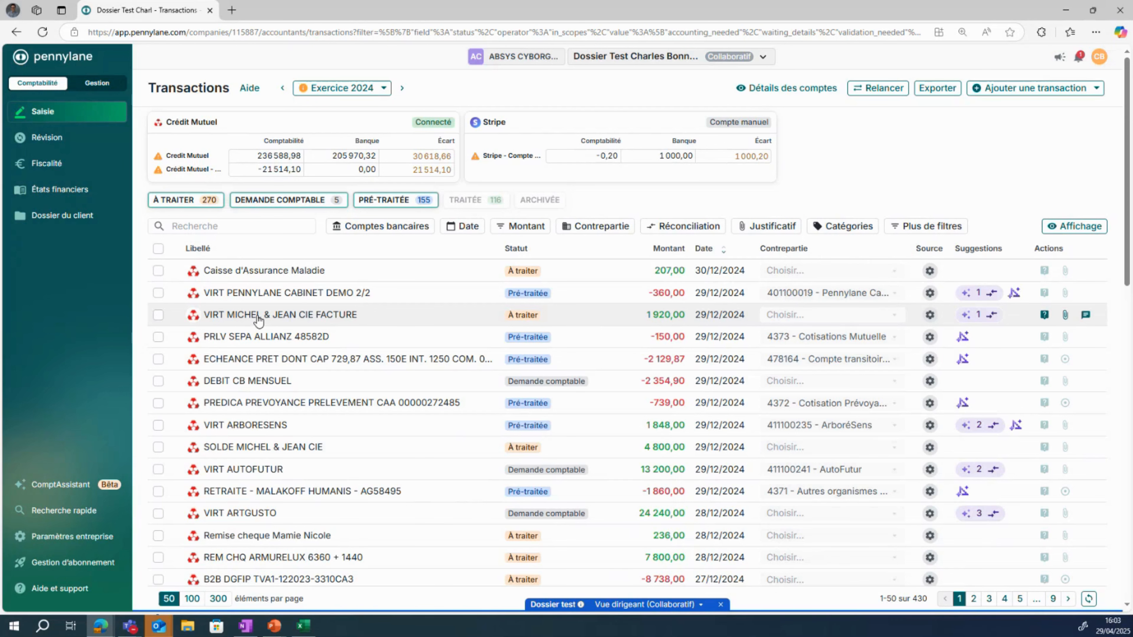
# - View the accounting entries of the VIRT MICHEL & JEAN CIE FACTURE transaction and close its details
pyautogui.click(849, 321)
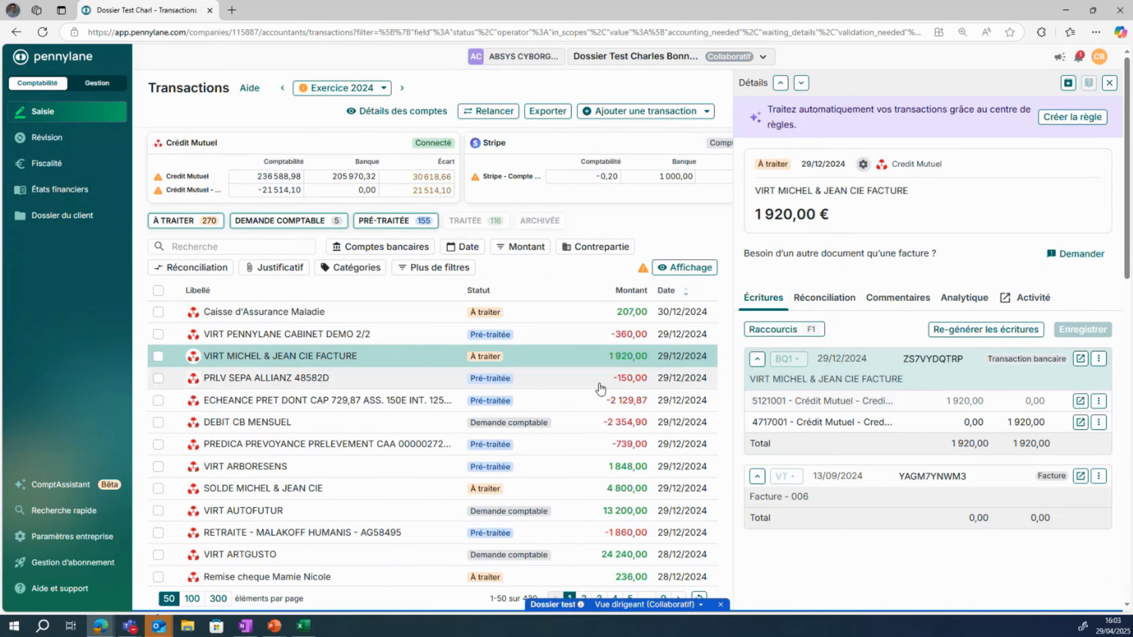
pyautogui.click(1109, 84)
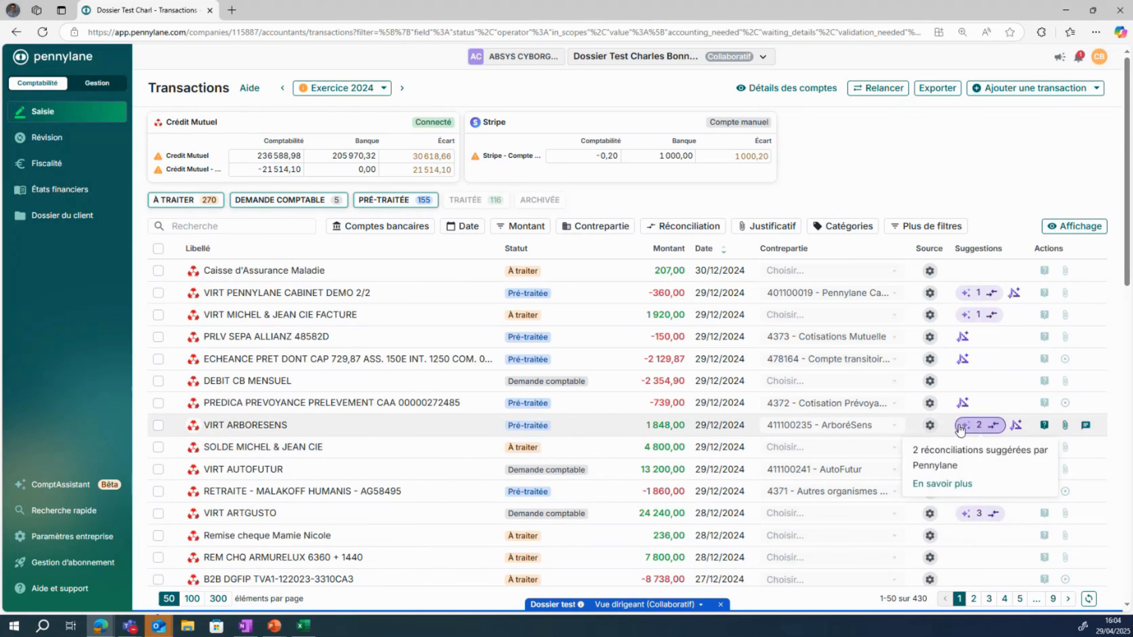
# - Open the reconciliation suggestion for the VIRT MIRO - 2360,00$ transaction and examine the suggested Miro invoice document
pyautogui.scroll(-1, 910, 513)
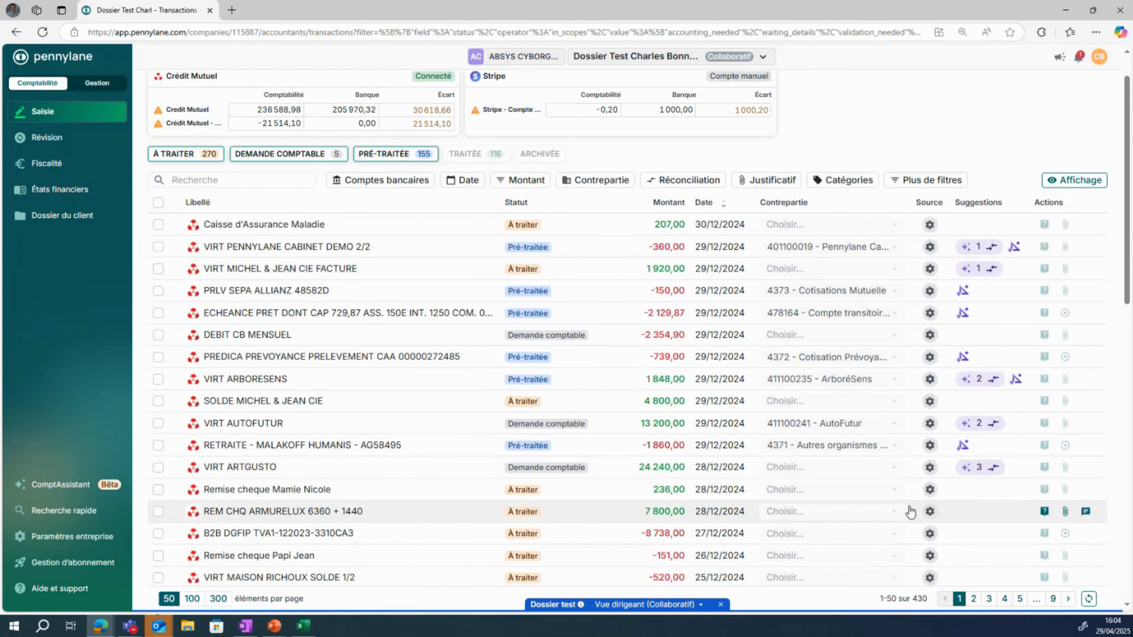
pyautogui.scroll(-3, 963, 468)
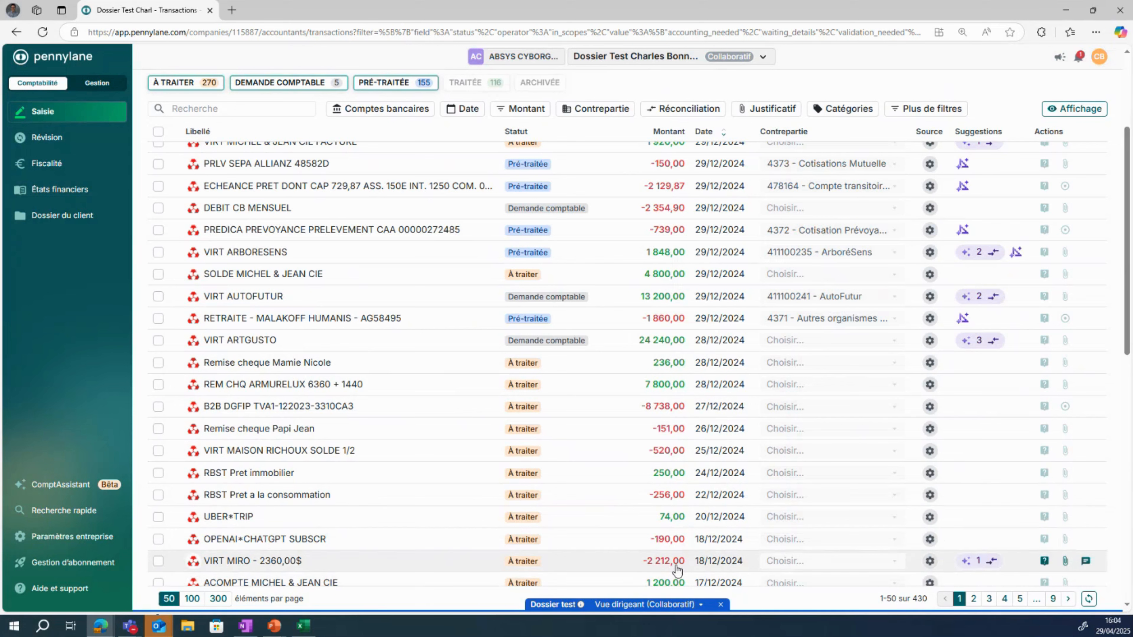
pyautogui.click(976, 561)
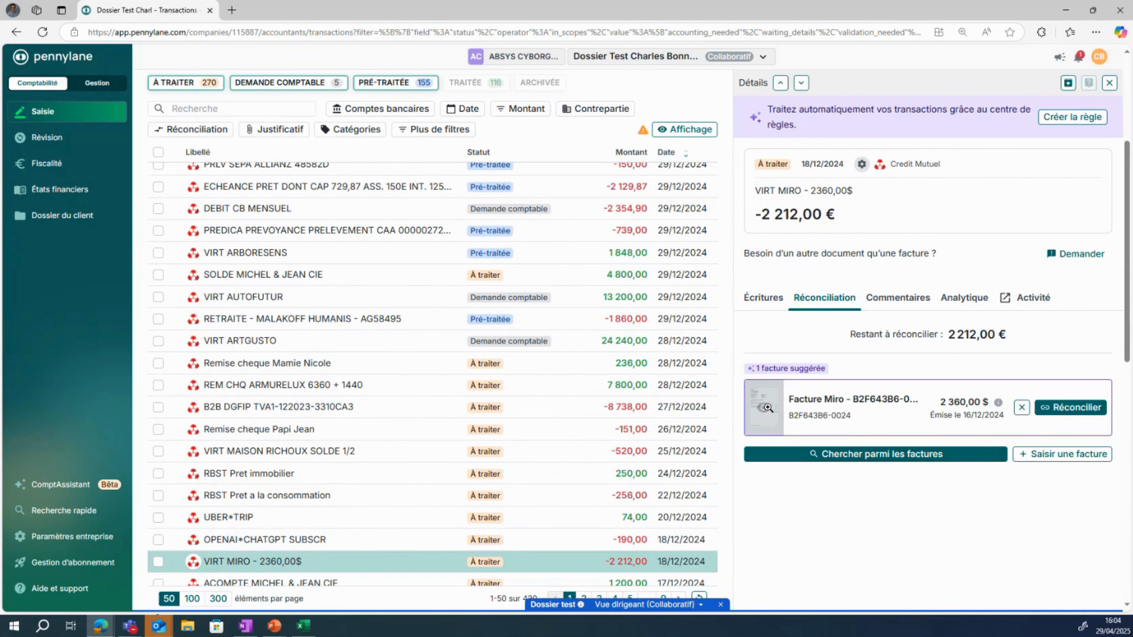
pyautogui.click(766, 408)
pyautogui.scroll(-3, 733, 372)
pyautogui.scroll(2, 729, 250)
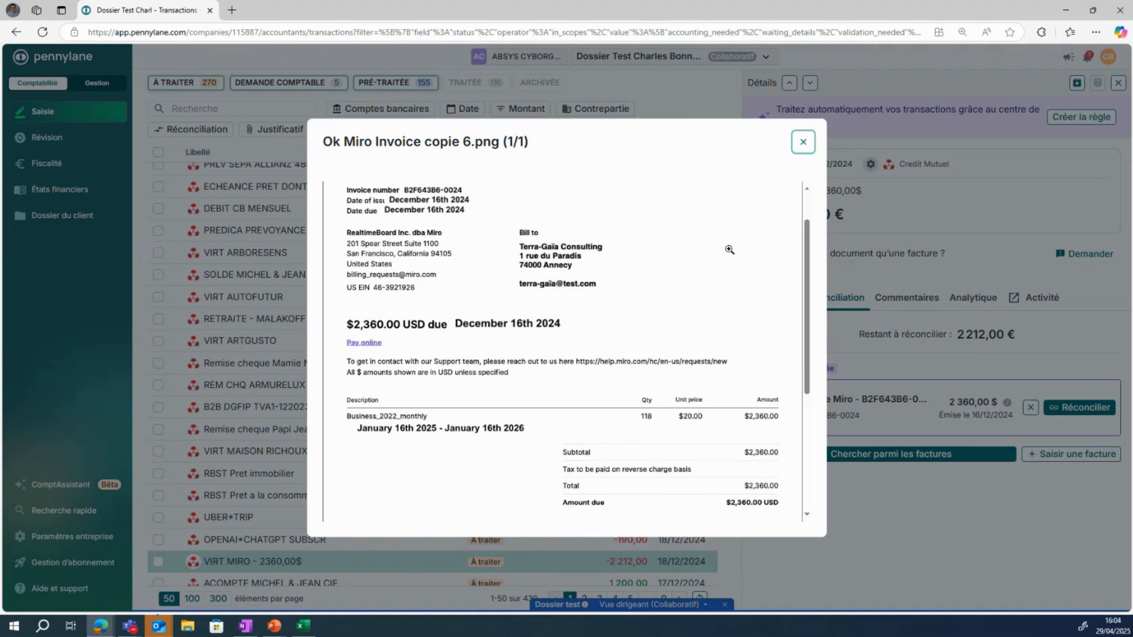
# - Close the invoice preview and reconcile the VIRT MIRO transaction with the suggested Miro invoice, confirming full payment with the exchange difference recorded
pyautogui.click(803, 142)
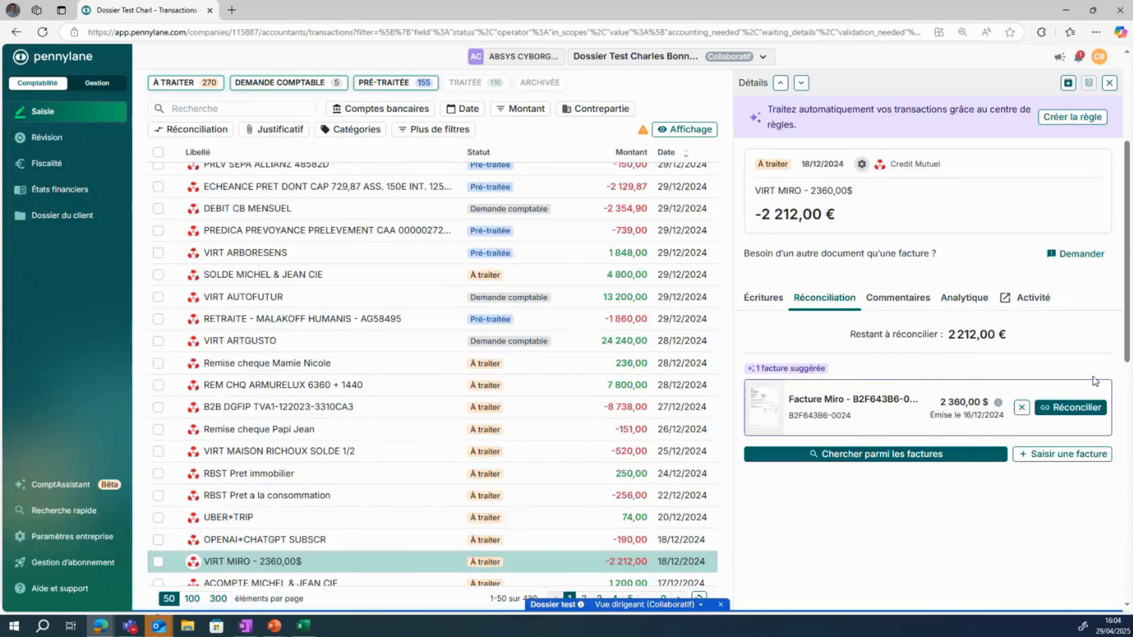
pyautogui.click(1075, 409)
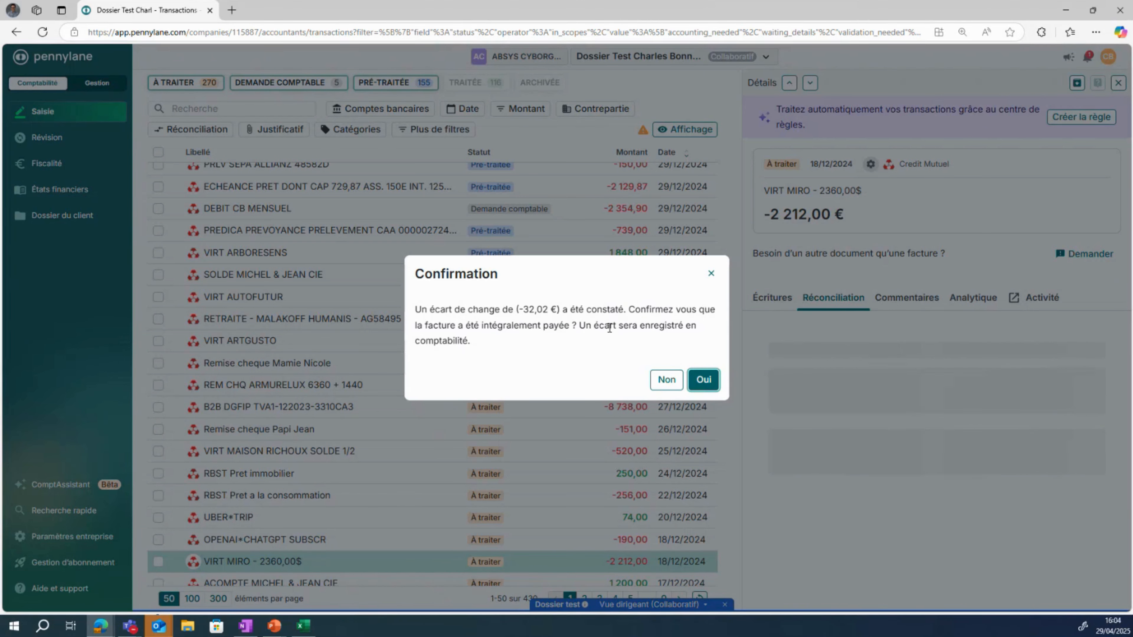
pyautogui.click(705, 388)
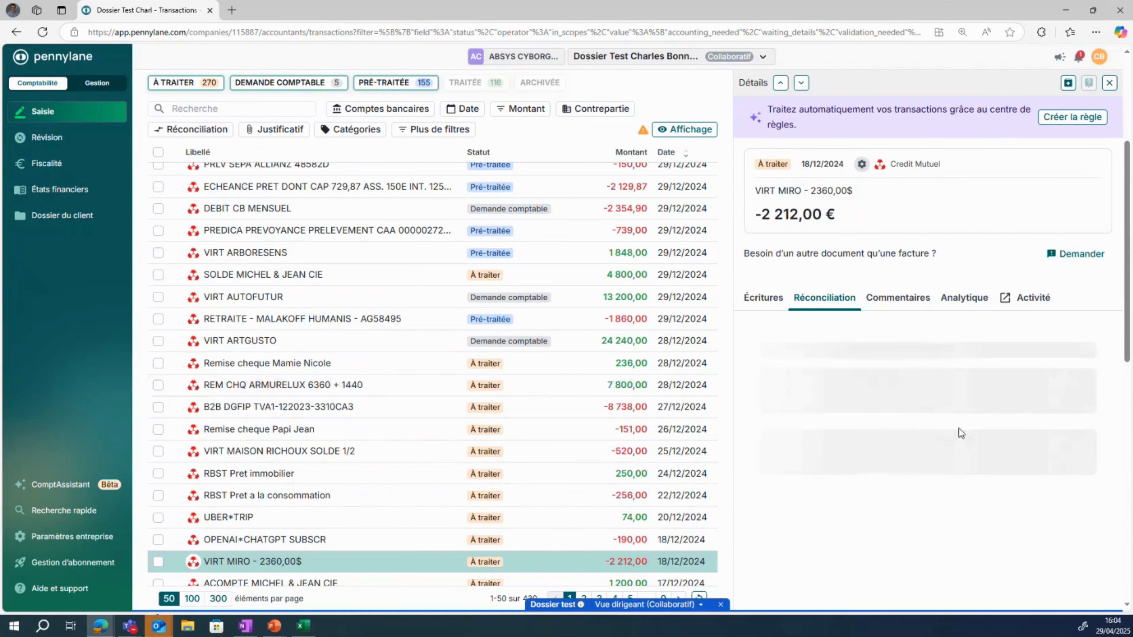
# - Examine the accounting entries of the VIRT MIRO transaction, including the bank, invoice and VAT recovery entries
pyautogui.click(750, 299)
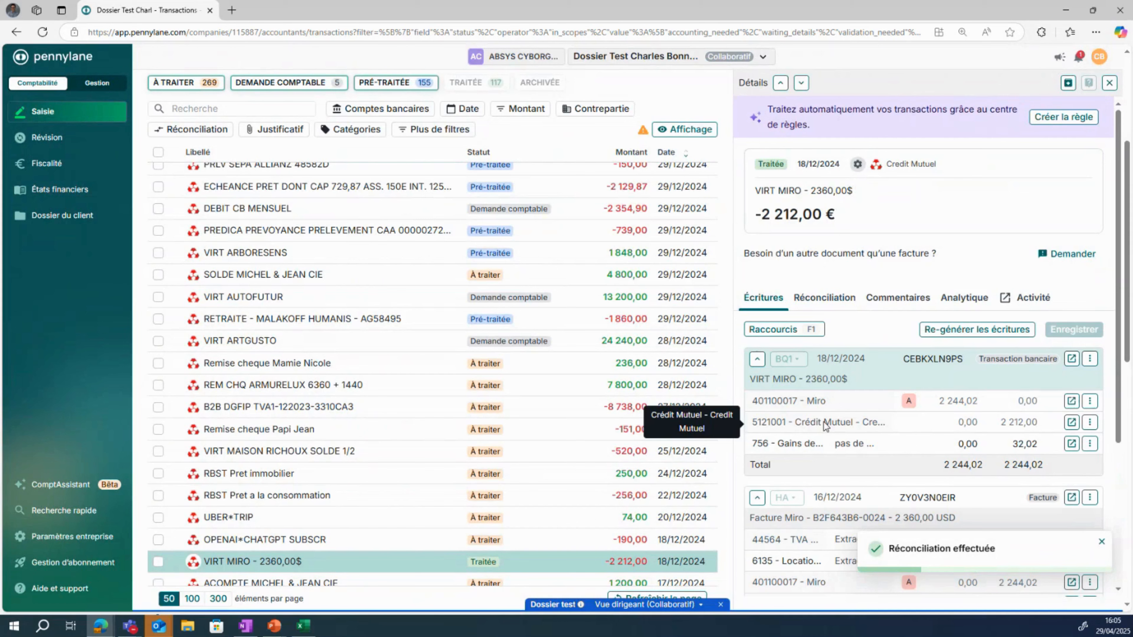
pyautogui.scroll(-3, 823, 422)
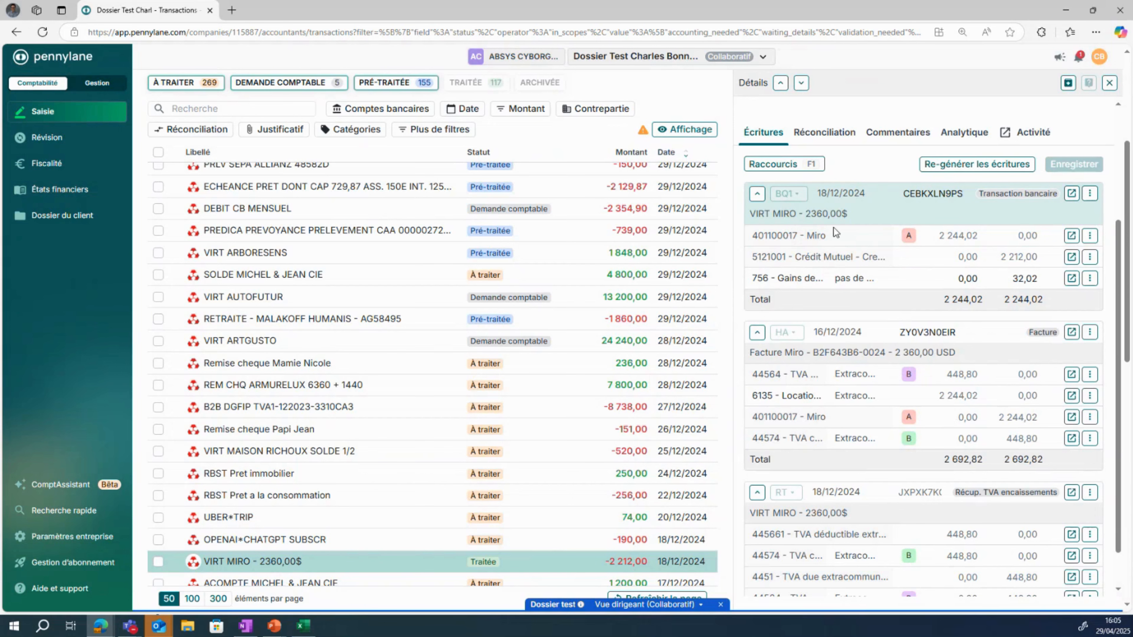
pyautogui.scroll(-1, 832, 428)
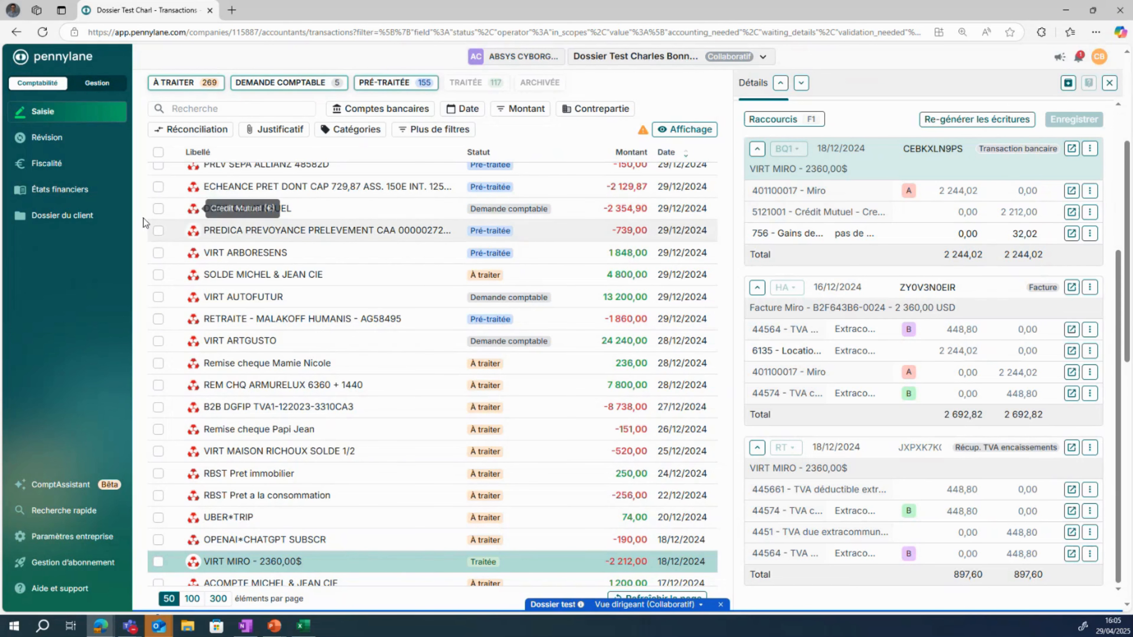
# - Open the bulk entry page (Saisie en masse) and view the category assignment area of the entry line
pyautogui.moveTo(38, 114)
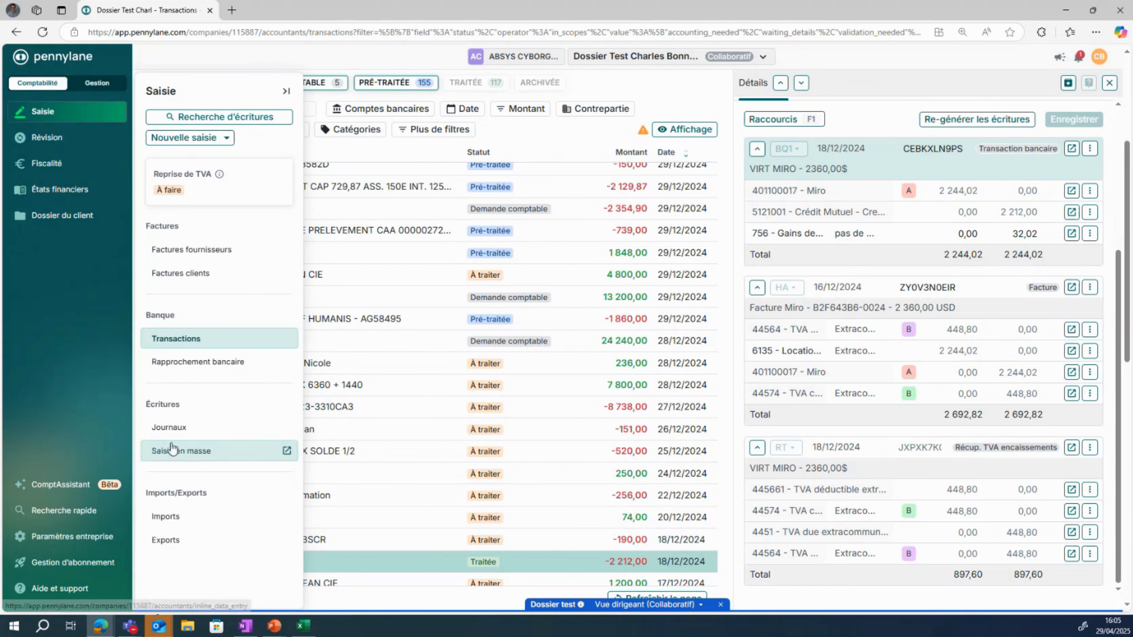
pyautogui.click(199, 451)
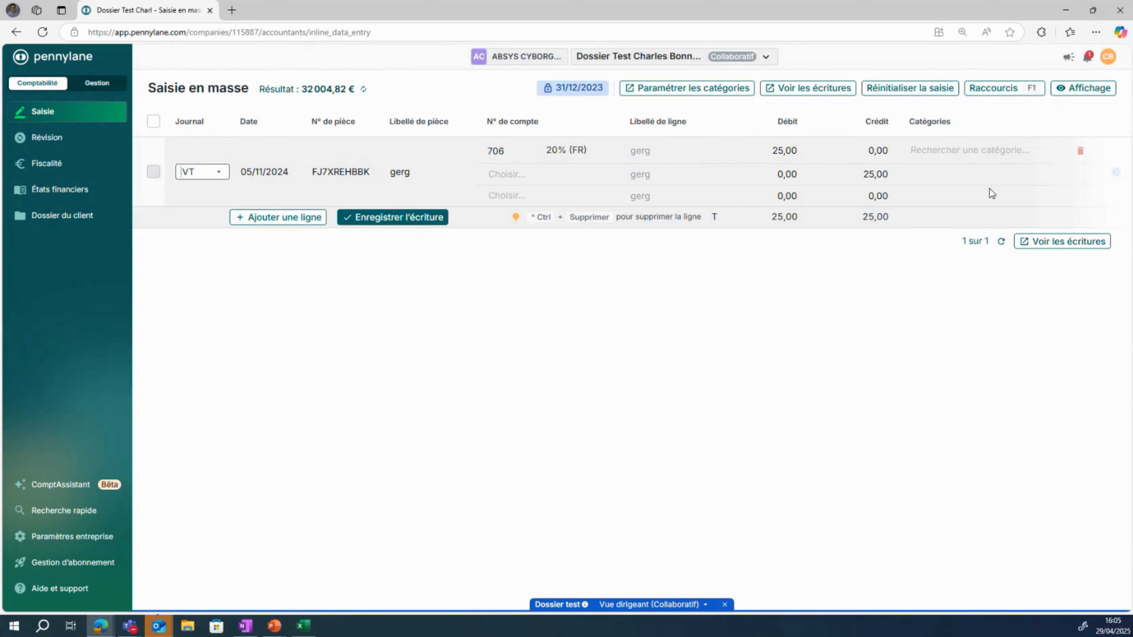
pyautogui.click(980, 164)
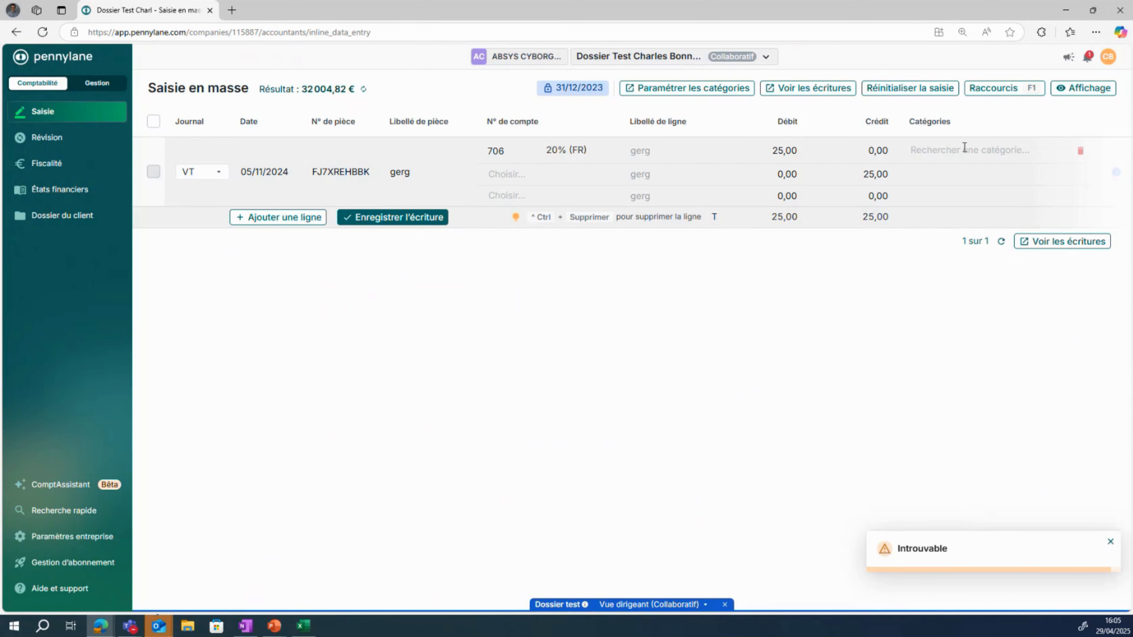
# - Open the Imports page from the data-entry sections
pyautogui.moveTo(60, 114)
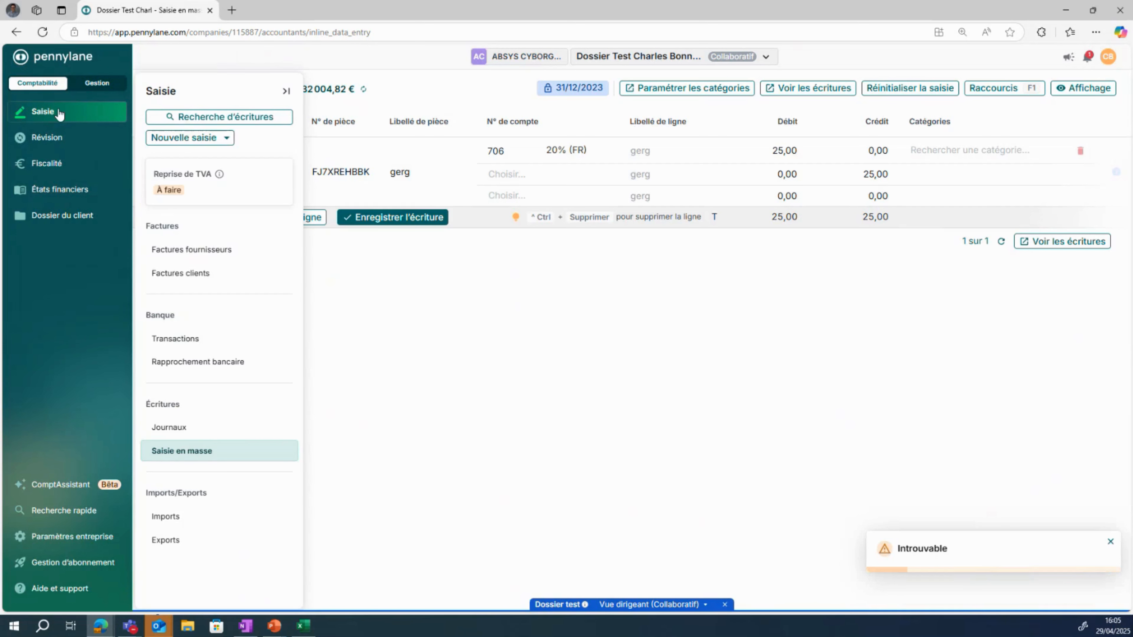
pyautogui.click(178, 507)
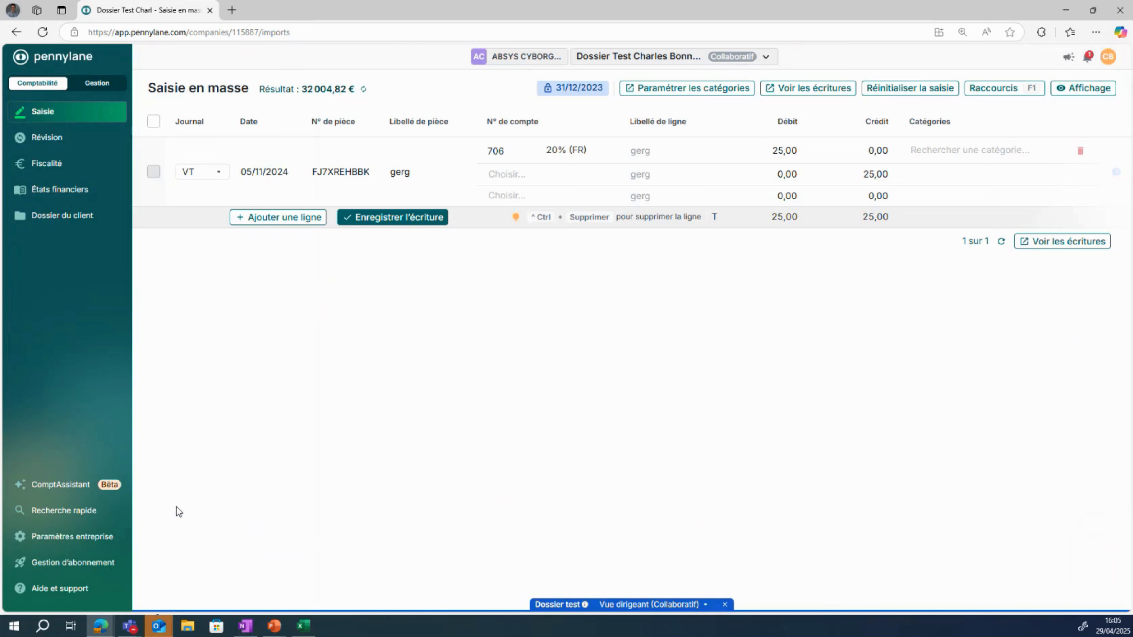